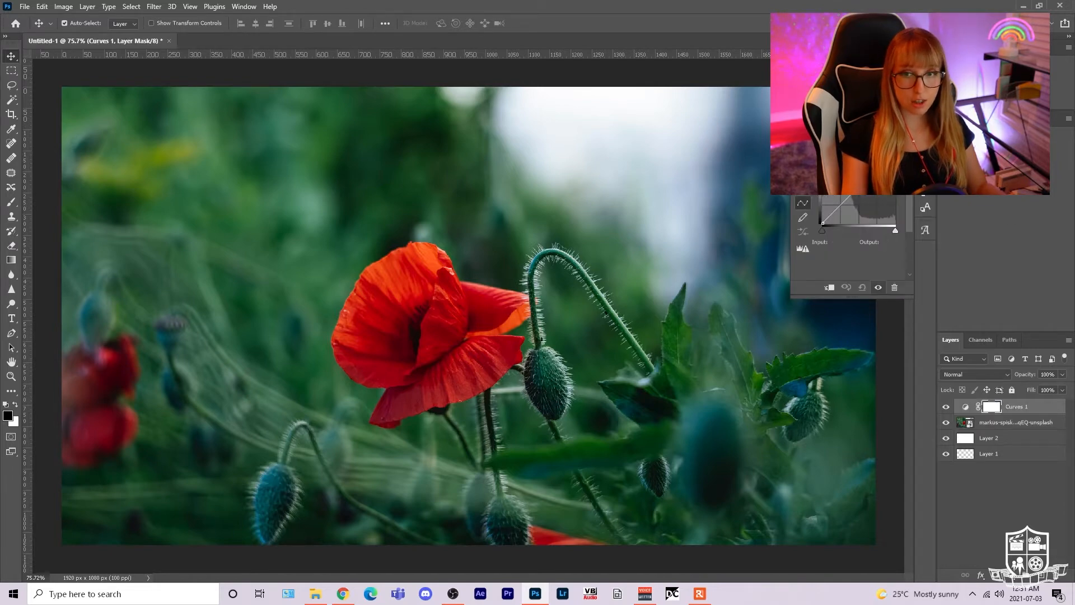
Step: Set the Curves 1 adjustment layer's blending mode to Screen and lower its opacity to 61%
click(900, 96)
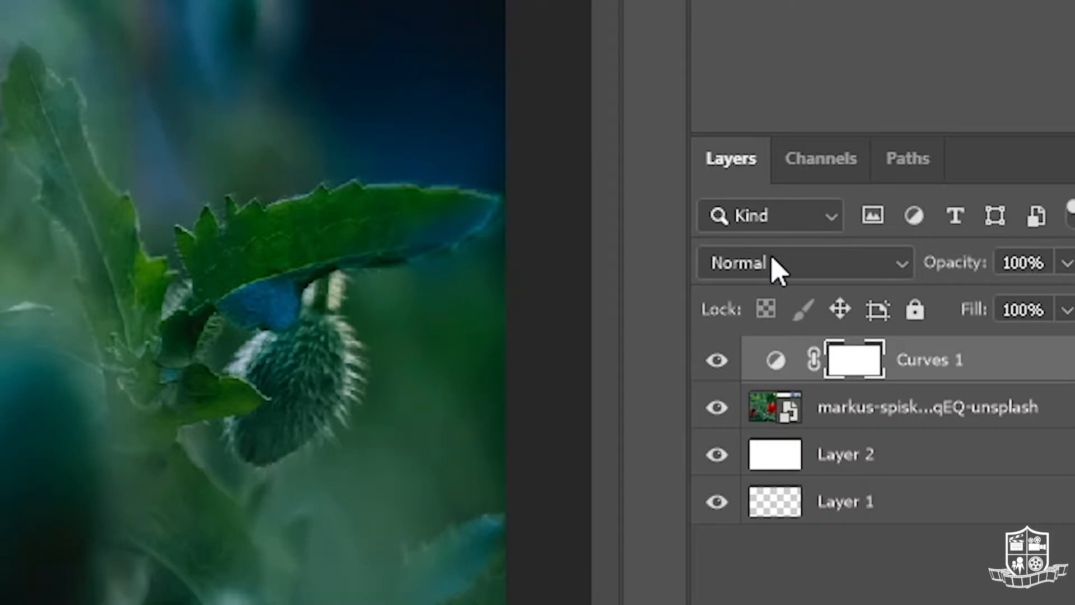
click(773, 263)
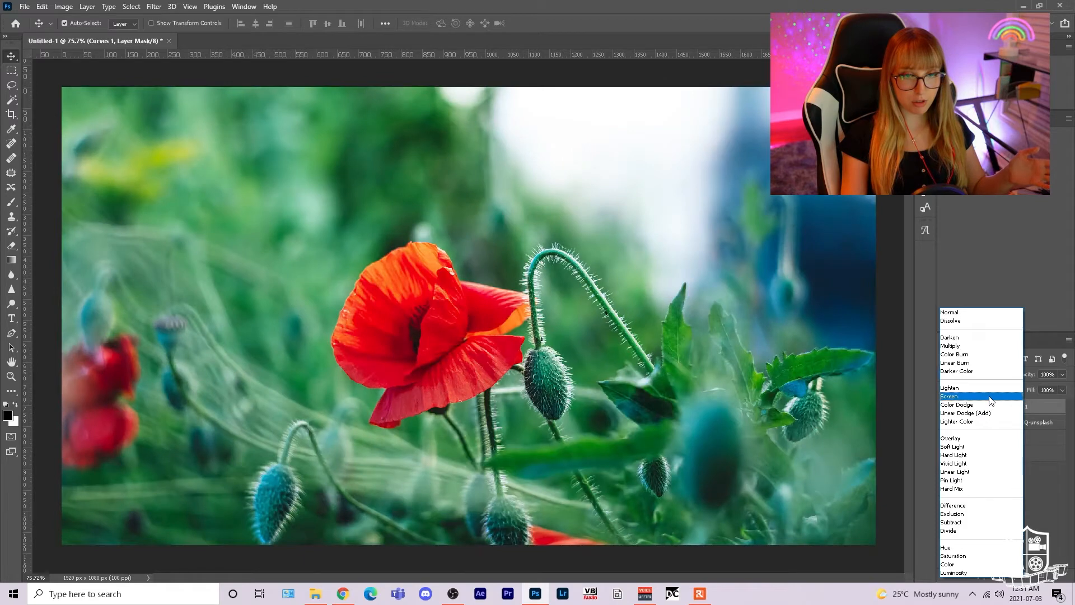
click(990, 397)
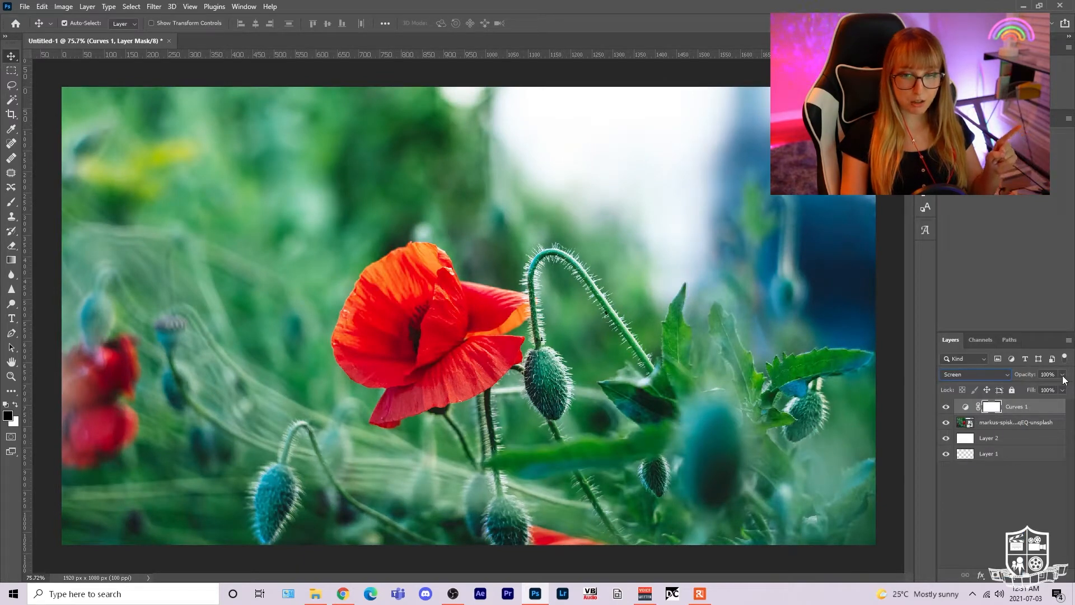
click(1064, 379)
click(1051, 388)
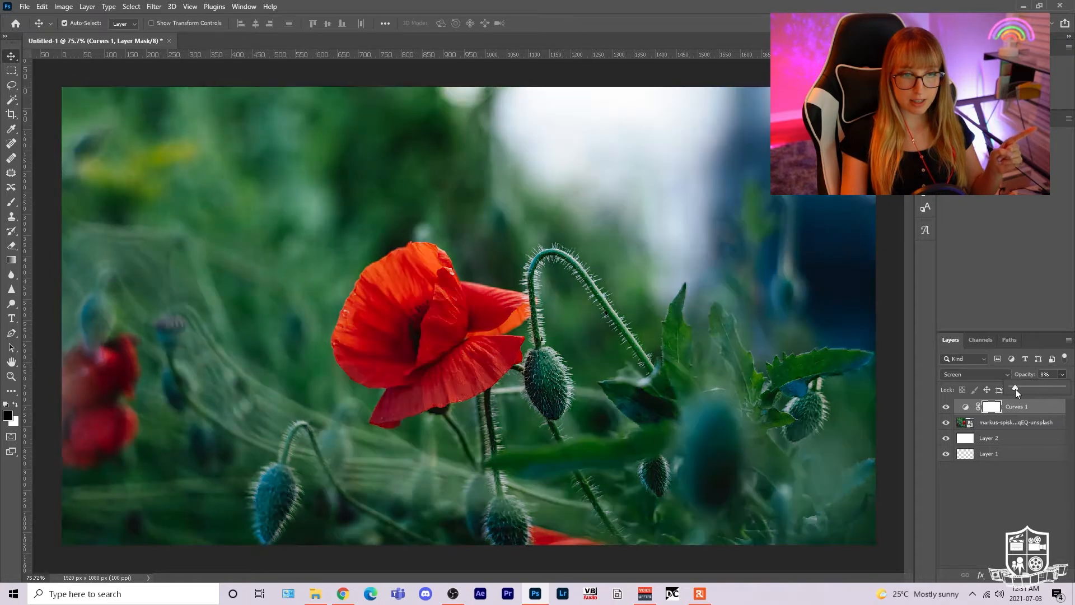
drag(1016, 389, 1036, 391)
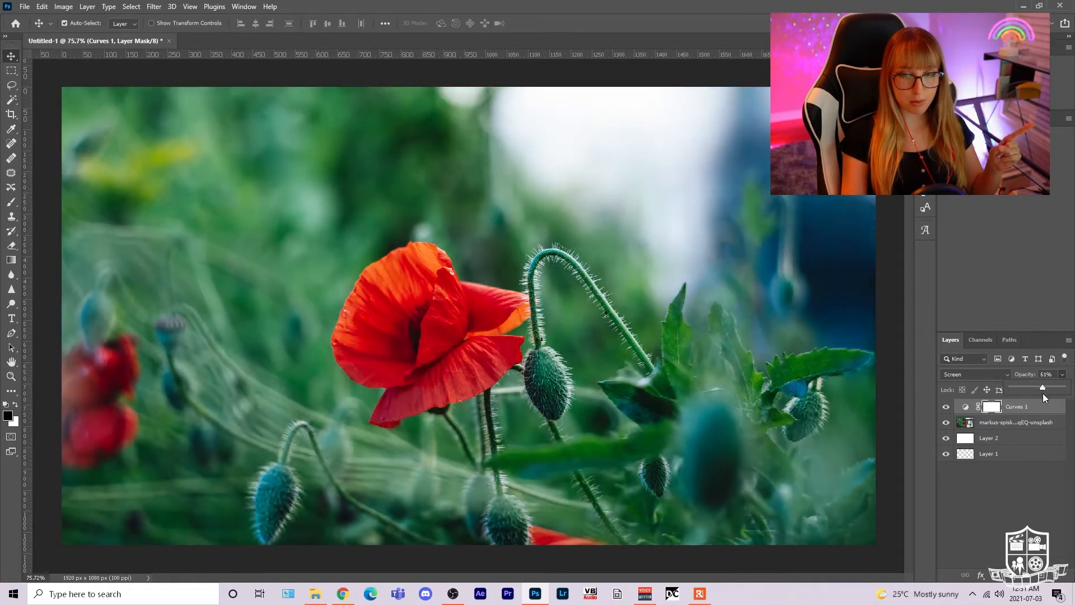
click(1030, 490)
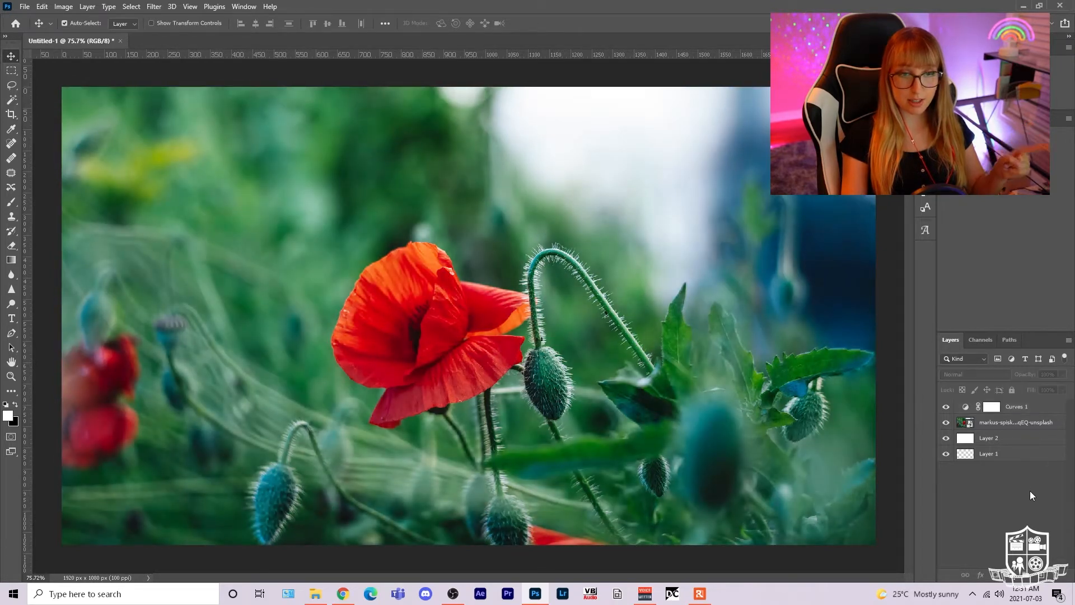
Step: Toggle the Curves 1 layer's visibility to compare the poppy photo with and without the adjustment
click(947, 411)
click(946, 411)
click(946, 411)
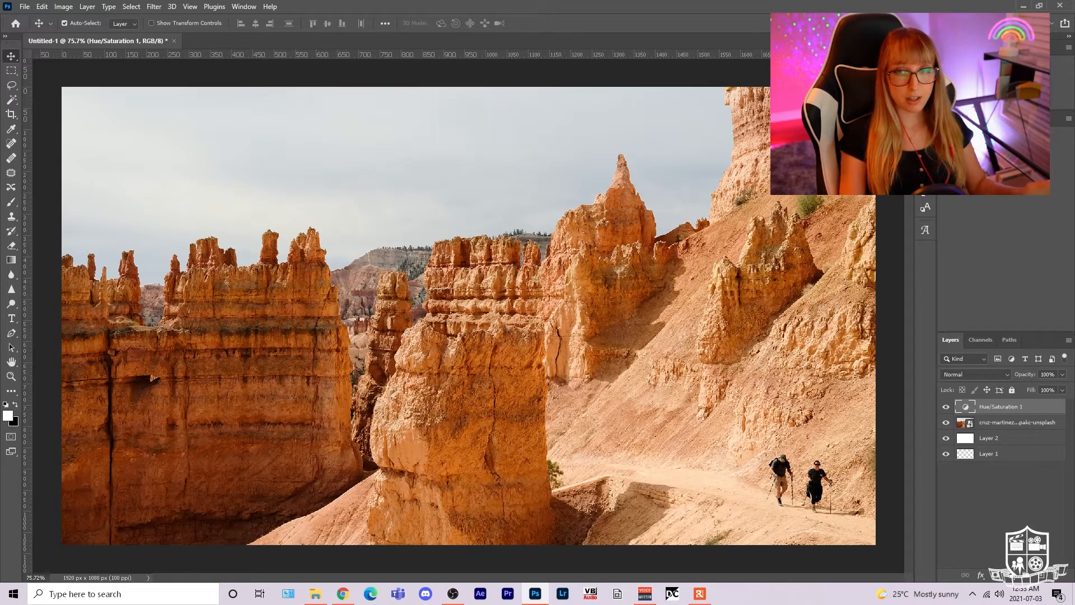
Step: Add another Hue/Saturation adjustment layer above the canyon photo and shift its hue so the orange rocks turn blue
click(947, 158)
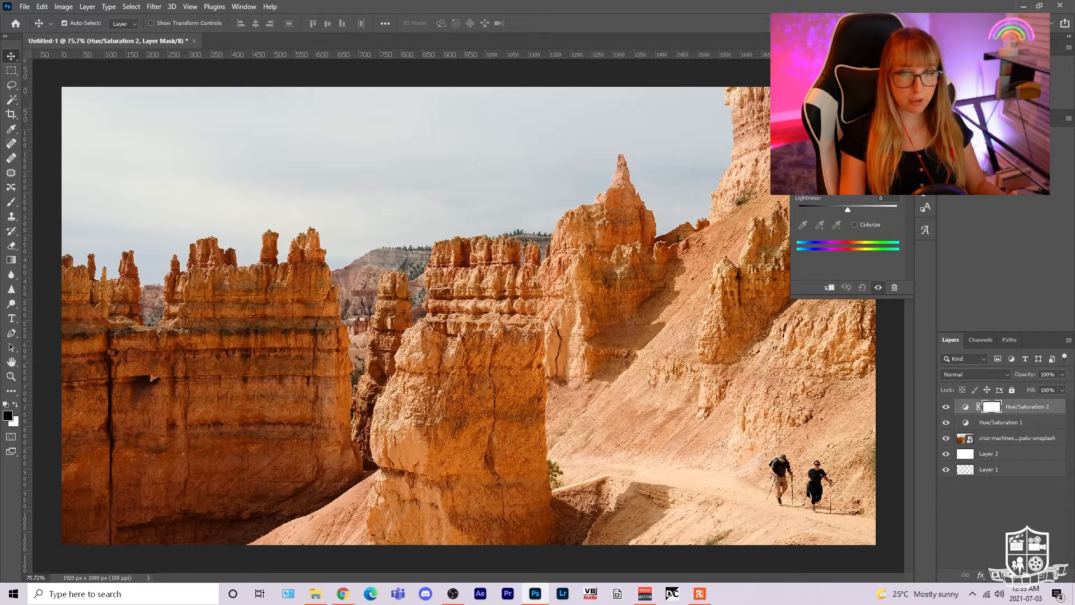
drag(847, 173, 880, 173)
click(1055, 408)
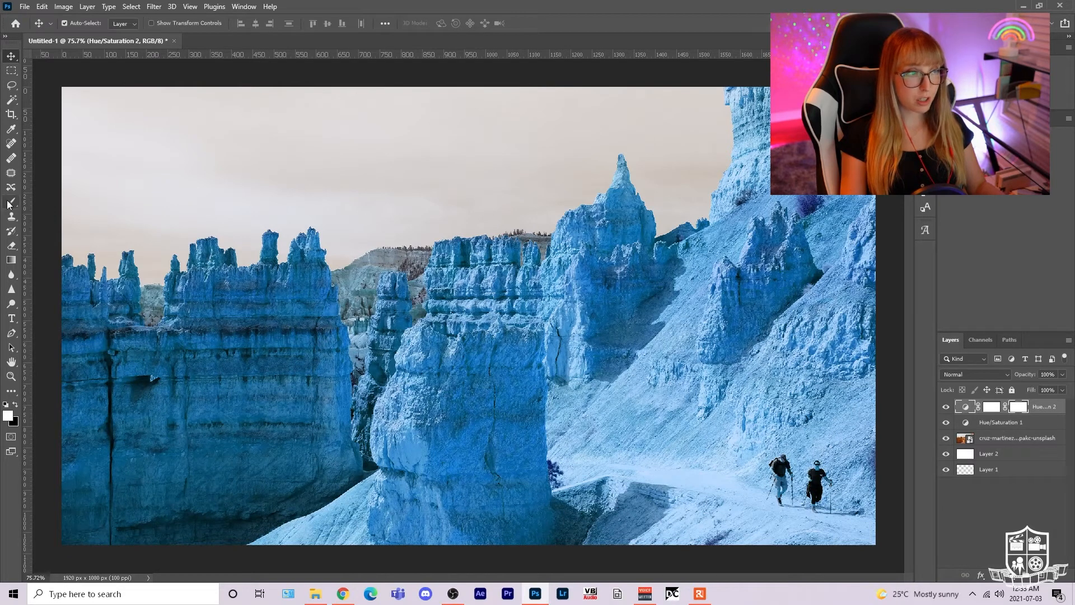
Step: Select the Hue/Saturation 2 layer's mask and prepare a black Hard Round brush at 193 px
click(9, 203)
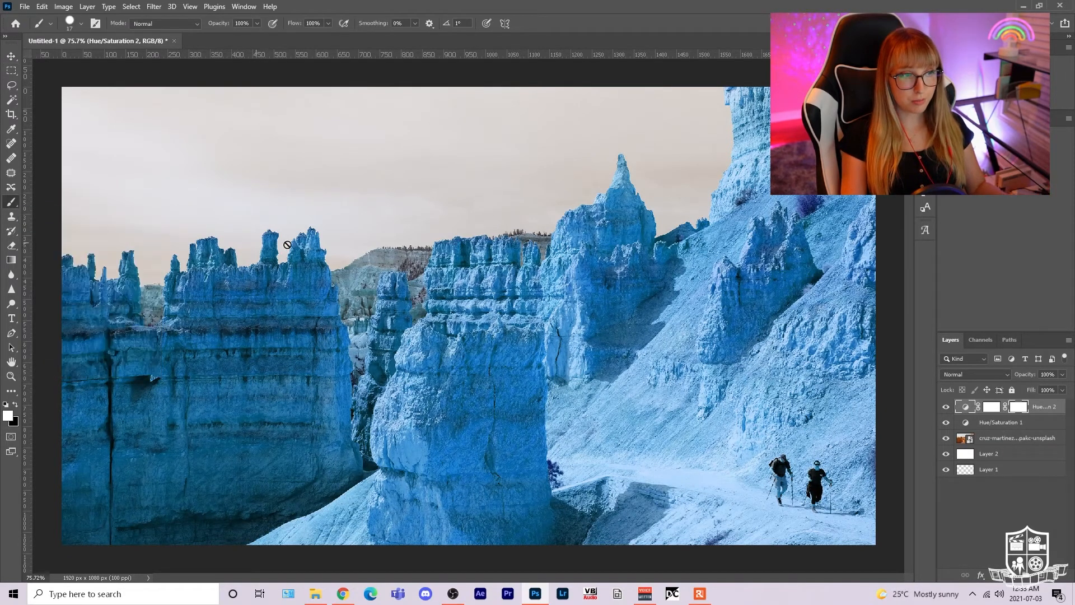
click(991, 407)
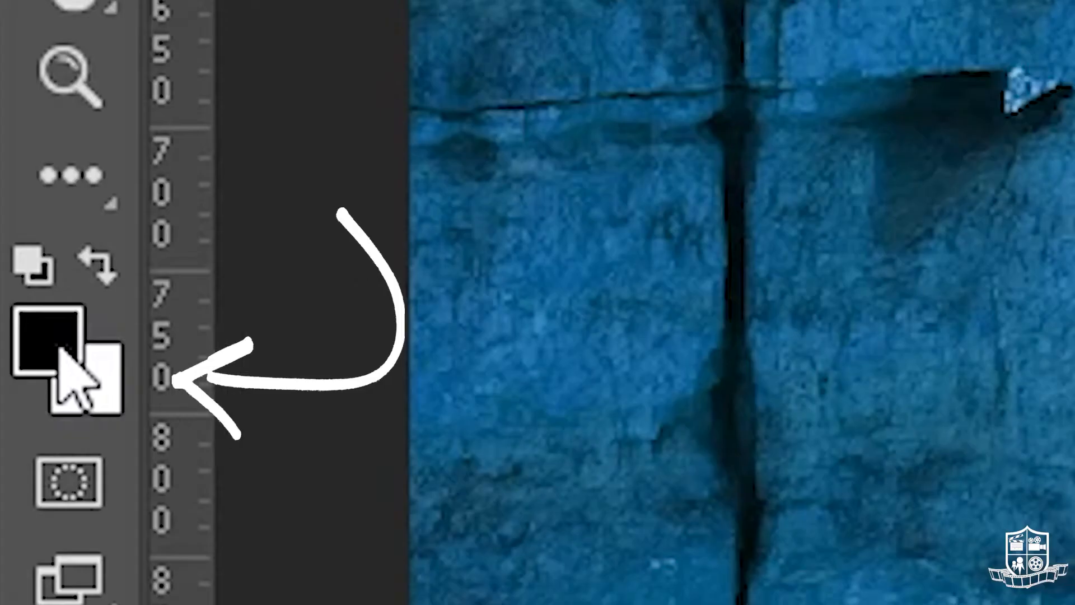
click(76, 28)
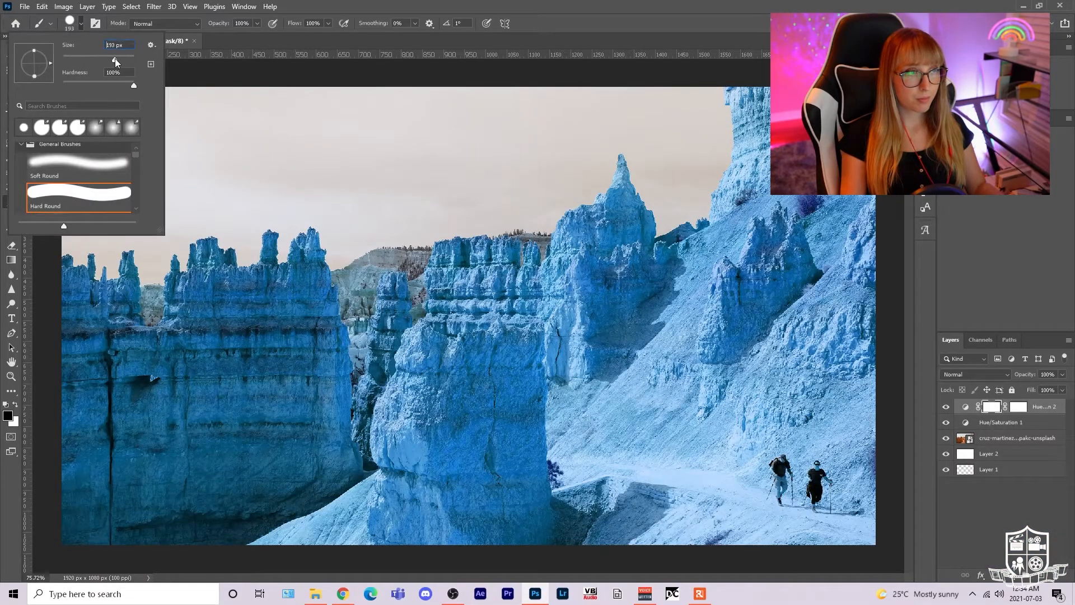
click(82, 26)
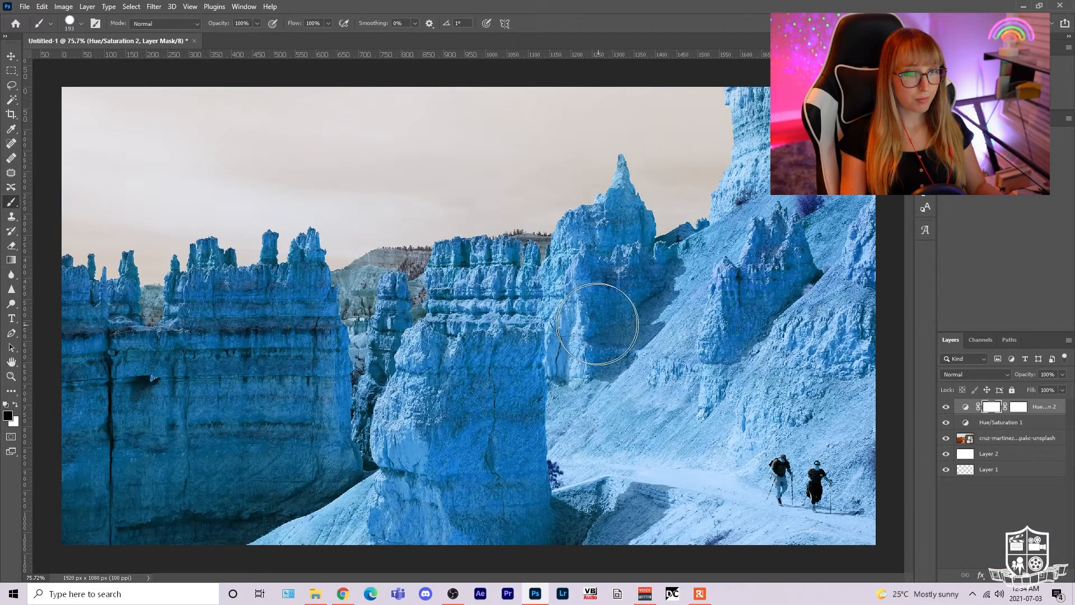
Step: Paint black on the layer mask over the sky, the slope and the central rocks, leaving only the large leftmost cliff blue
mouse_move(585, 213)
mouse_down()
mouse_move(605, 402)
mouse_move(669, 390)
mouse_move(728, 252)
mouse_move(807, 292)
mouse_move(817, 448)
mouse_move(840, 459)
mouse_up()
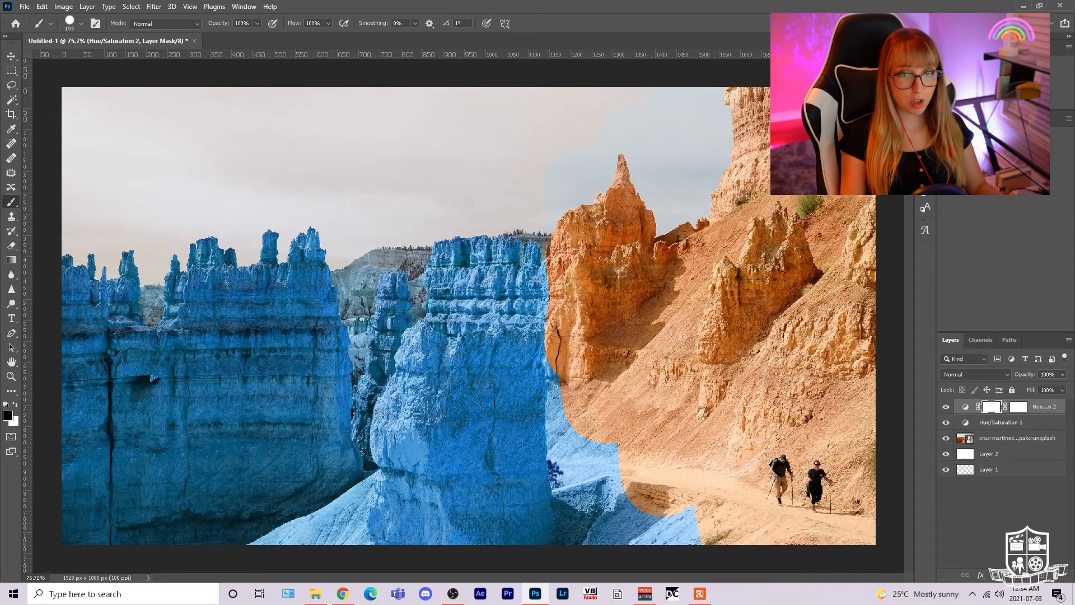
mouse_move(791, 540)
mouse_down()
mouse_move(675, 560)
mouse_move(625, 548)
mouse_move(620, 466)
mouse_move(570, 314)
mouse_move(499, 428)
mouse_move(510, 352)
mouse_move(502, 492)
mouse_move(446, 545)
mouse_move(292, 575)
mouse_move(417, 506)
mouse_move(455, 428)
mouse_move(483, 197)
mouse_up()
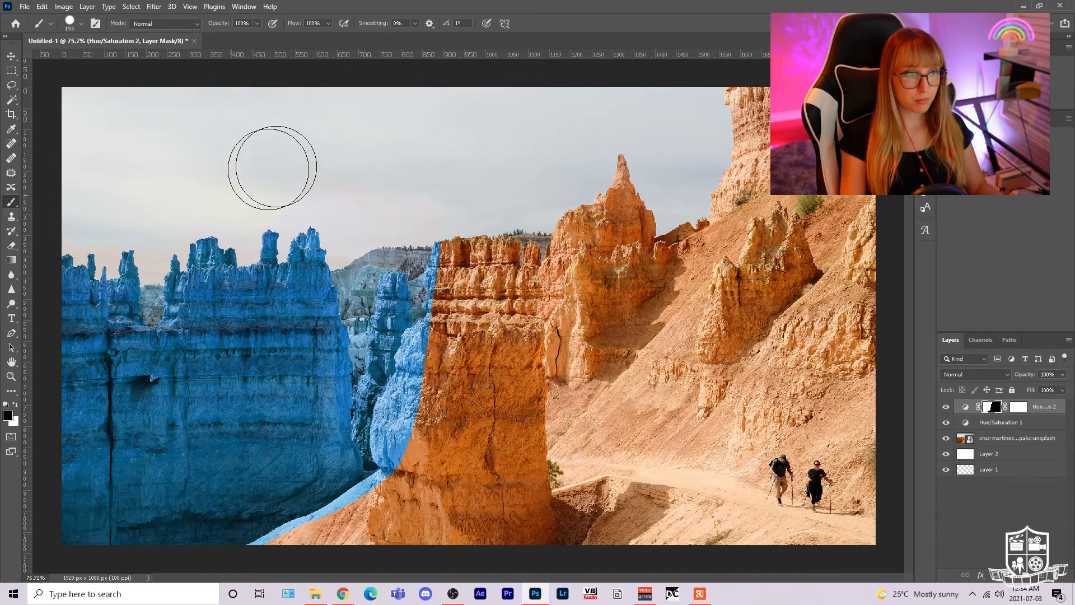
mouse_move(392, 238)
mouse_down()
mouse_move(400, 247)
mouse_move(386, 336)
mouse_move(404, 448)
mouse_move(399, 398)
mouse_move(376, 493)
mouse_move(314, 540)
mouse_move(376, 529)
mouse_up()
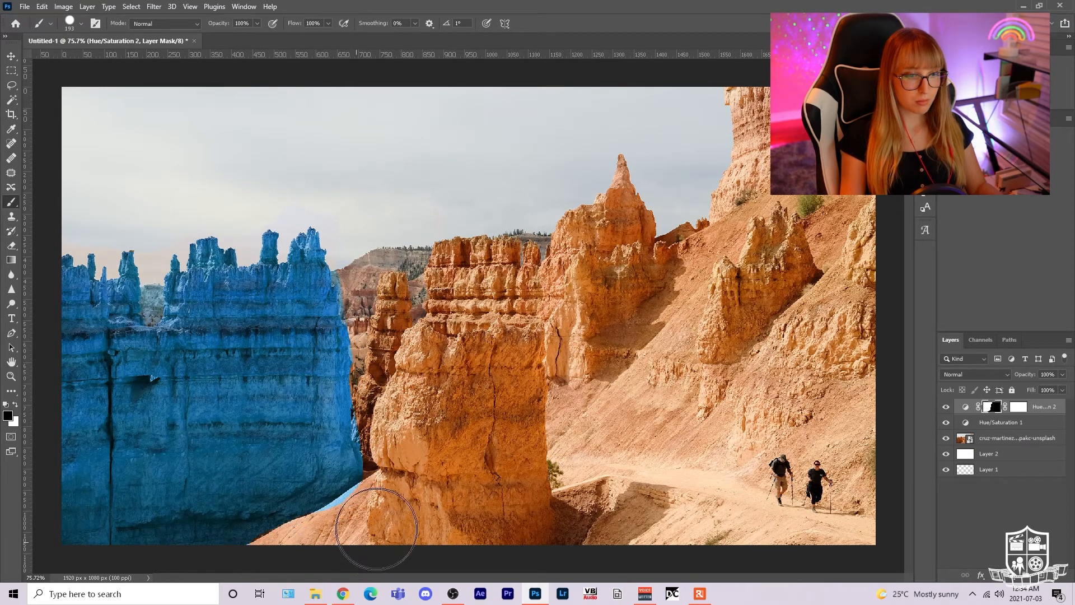
key(ctrl+minus)
key(v)
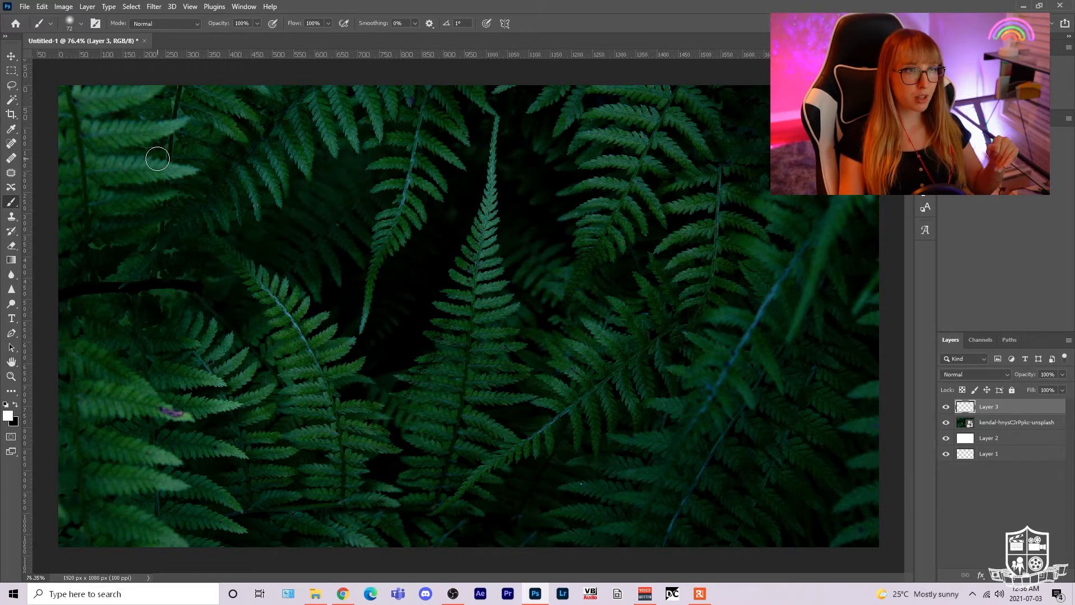
Step: Scribble freehand white brush strokes over the ferns on Layer 3 and undo them
mouse_move(157, 159)
mouse_down()
mouse_move(417, 121)
mouse_move(708, 347)
mouse_move(781, 252)
mouse_move(589, 427)
mouse_move(570, 247)
mouse_move(350, 348)
mouse_move(166, 254)
mouse_move(163, 390)
mouse_move(179, 417)
mouse_move(452, 321)
mouse_move(408, 365)
mouse_move(276, 375)
mouse_move(469, 154)
mouse_move(589, 165)
mouse_move(588, 233)
mouse_move(704, 196)
mouse_move(568, 321)
mouse_move(639, 187)
mouse_move(670, 311)
mouse_move(665, 345)
mouse_move(684, 363)
mouse_move(474, 328)
mouse_move(505, 454)
mouse_move(576, 477)
mouse_move(726, 488)
mouse_move(755, 449)
mouse_move(807, 441)
mouse_move(729, 420)
mouse_up()
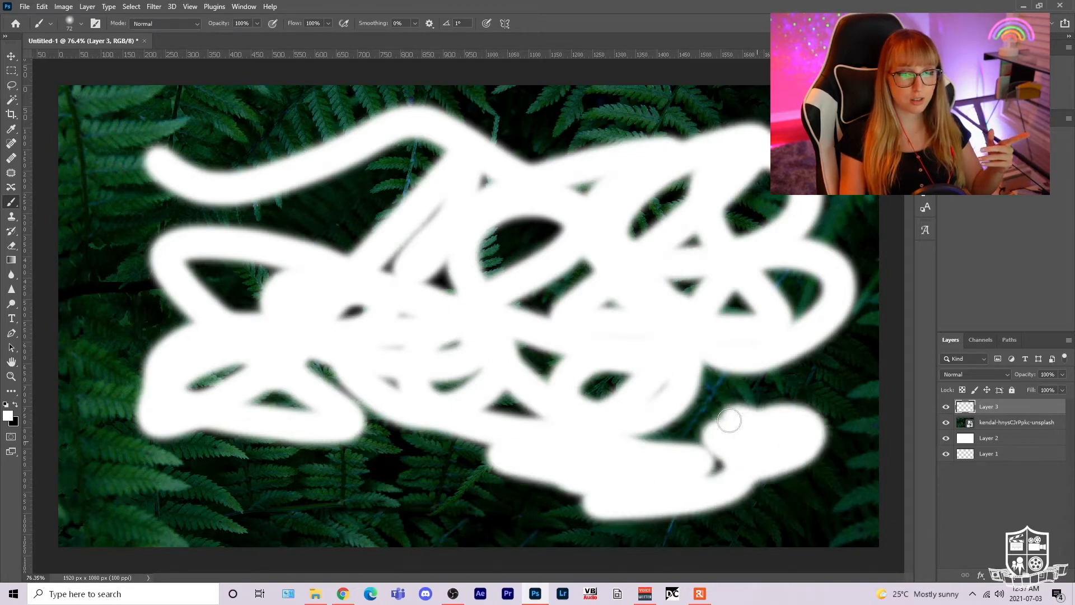
key(ctrl+z)
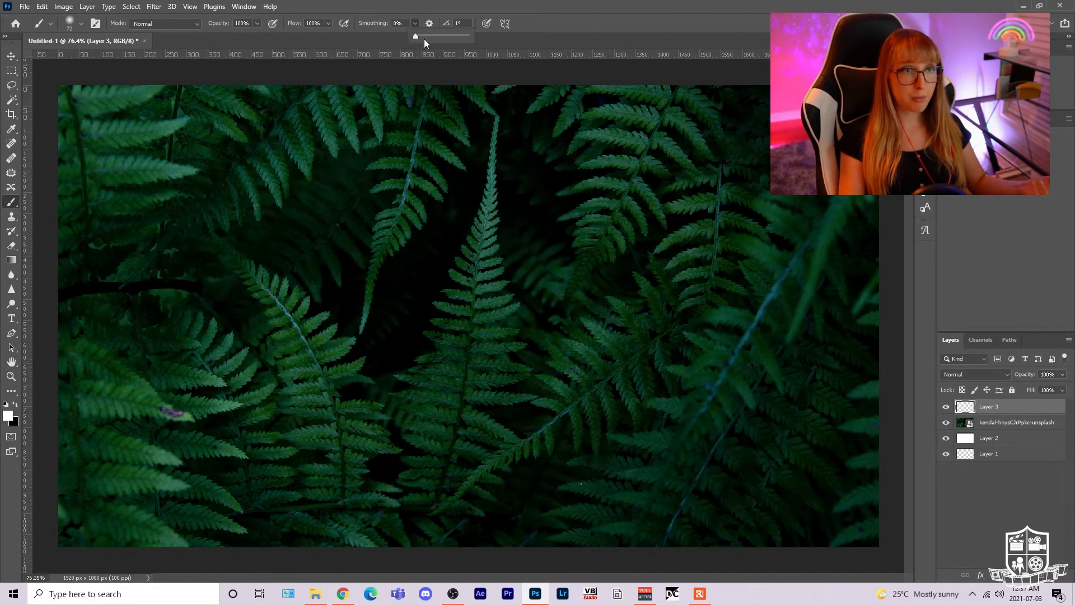
Step: Paint one wavy white stroke with maximum brush smoothing and another with 0% smoothing, and undo both
drag(415, 35, 496, 37)
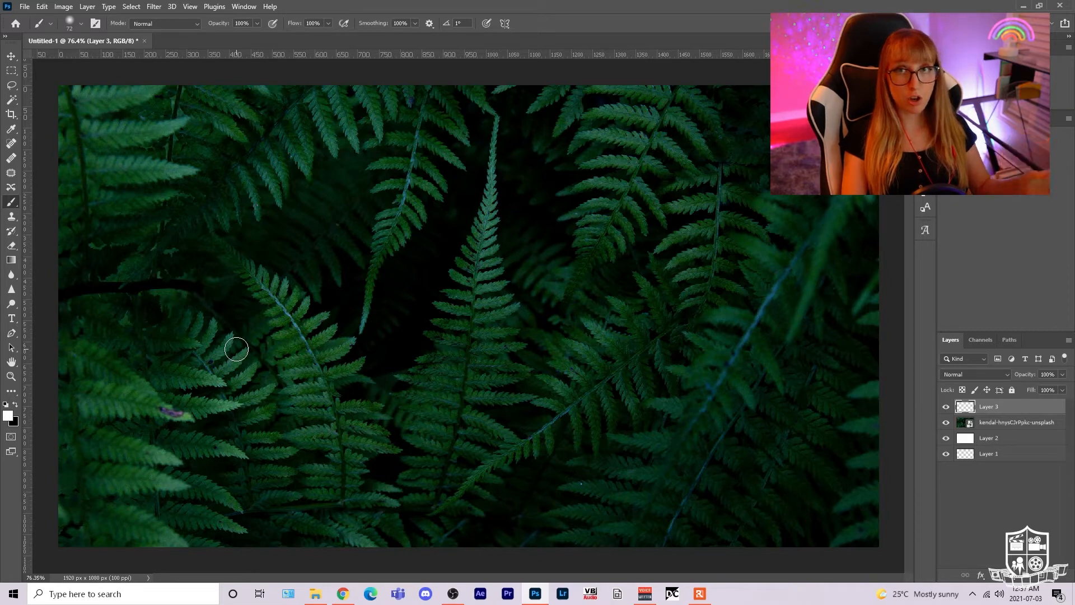
mouse_move(177, 210)
mouse_down()
mouse_move(193, 182)
mouse_move(262, 164)
mouse_move(379, 212)
mouse_move(542, 155)
mouse_move(610, 155)
mouse_move(659, 168)
mouse_move(697, 199)
mouse_up()
drag(415, 23, 361, 36)
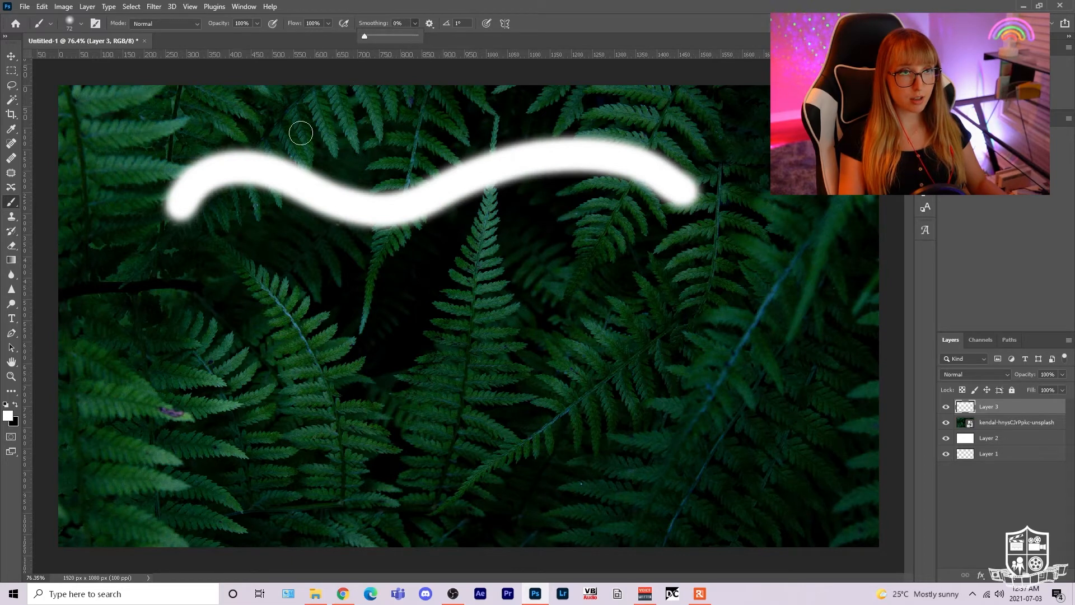
drag(193, 358, 496, 319)
mouse_move(496, 319)
mouse_down()
mouse_move(571, 288)
mouse_move(738, 282)
mouse_up()
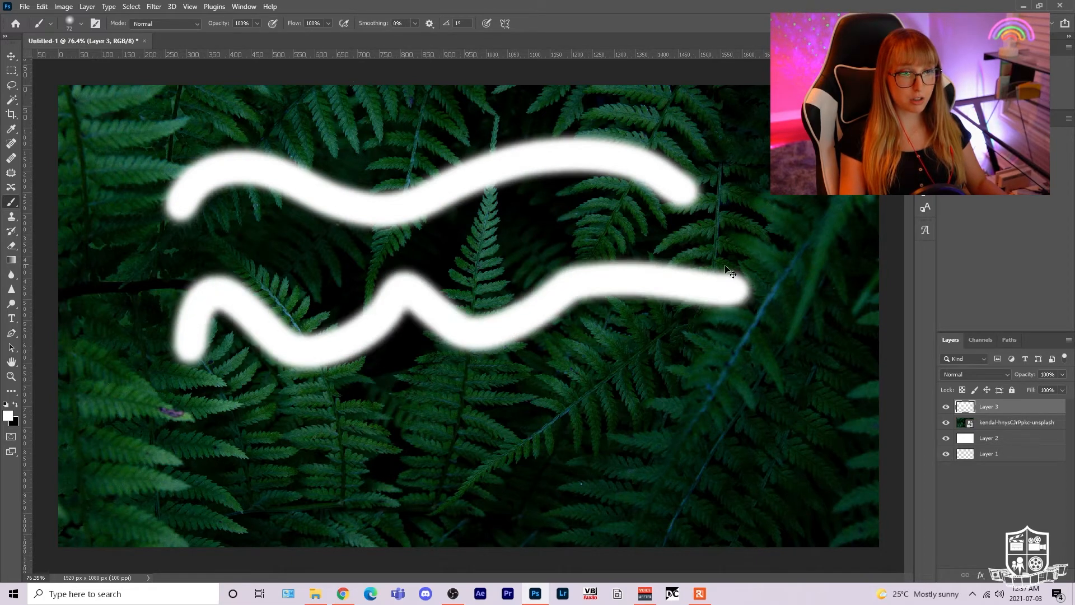
key(ctrl+z)
key(ctrl+z)
Step: Paint a thin white circle over the ferns at the left of the photo with 0% brush smoothing
click(415, 23)
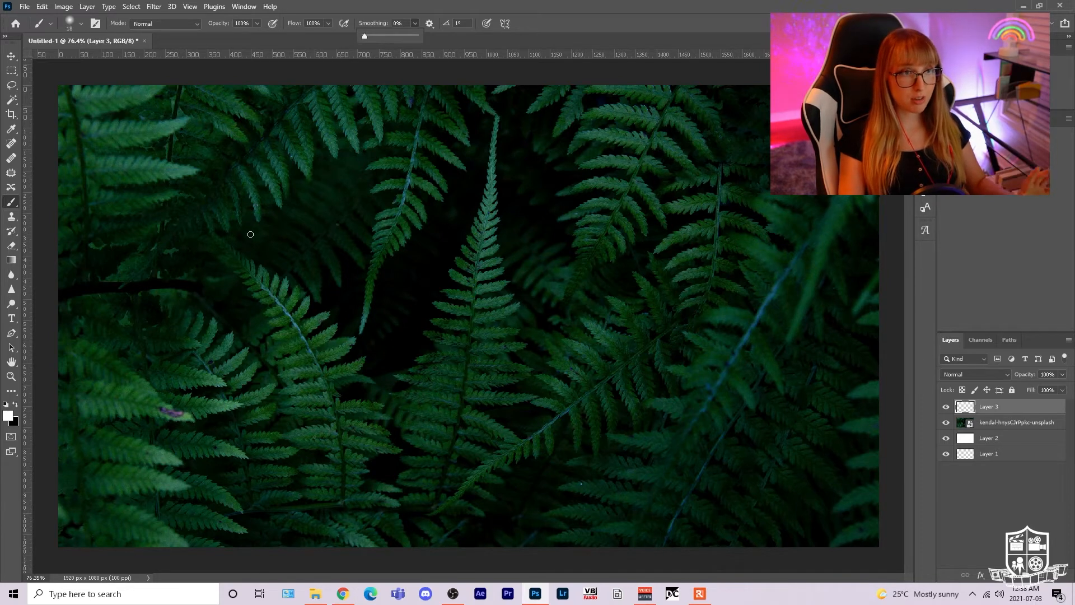
click(314, 130)
mouse_move(230, 221)
mouse_down()
mouse_move(196, 223)
mouse_move(134, 387)
mouse_move(260, 427)
mouse_move(331, 353)
mouse_move(330, 288)
mouse_move(288, 234)
mouse_move(219, 222)
mouse_up()
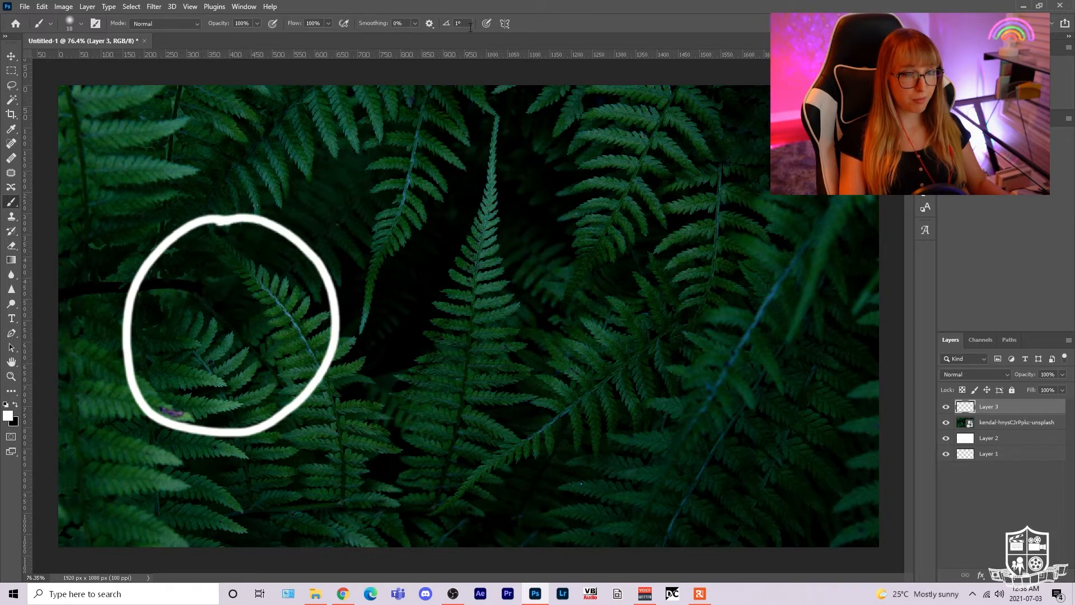
Step: Raise the brush smoothing to its maximum and paint a second circle over the ferns on the right
click(413, 23)
drag(422, 38, 570, 3)
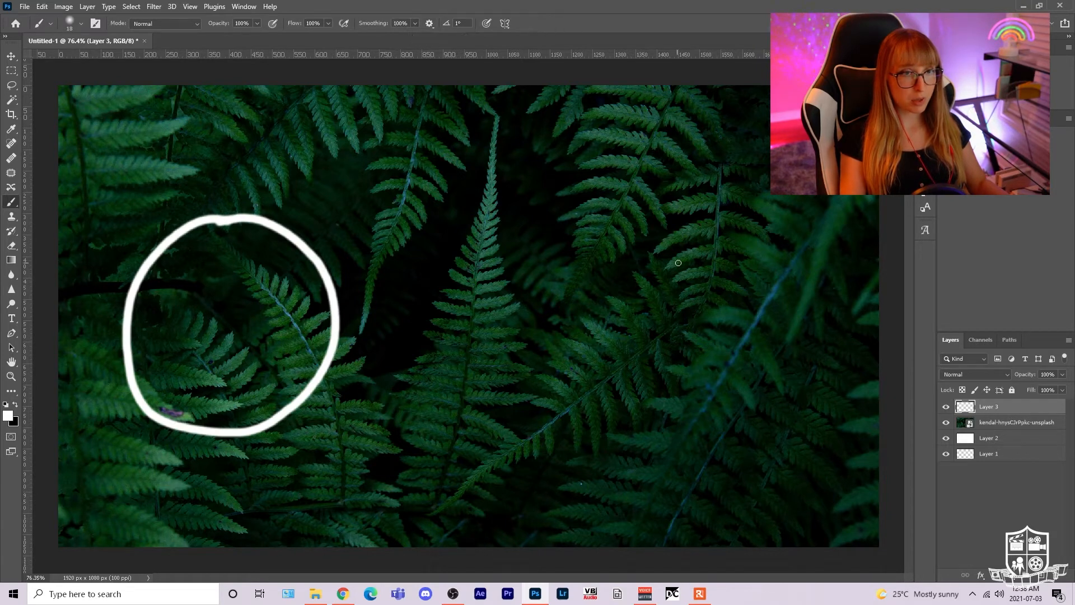
mouse_move(667, 212)
mouse_down()
mouse_move(563, 234)
mouse_move(536, 347)
mouse_move(694, 386)
mouse_move(719, 271)
mouse_move(637, 201)
mouse_up()
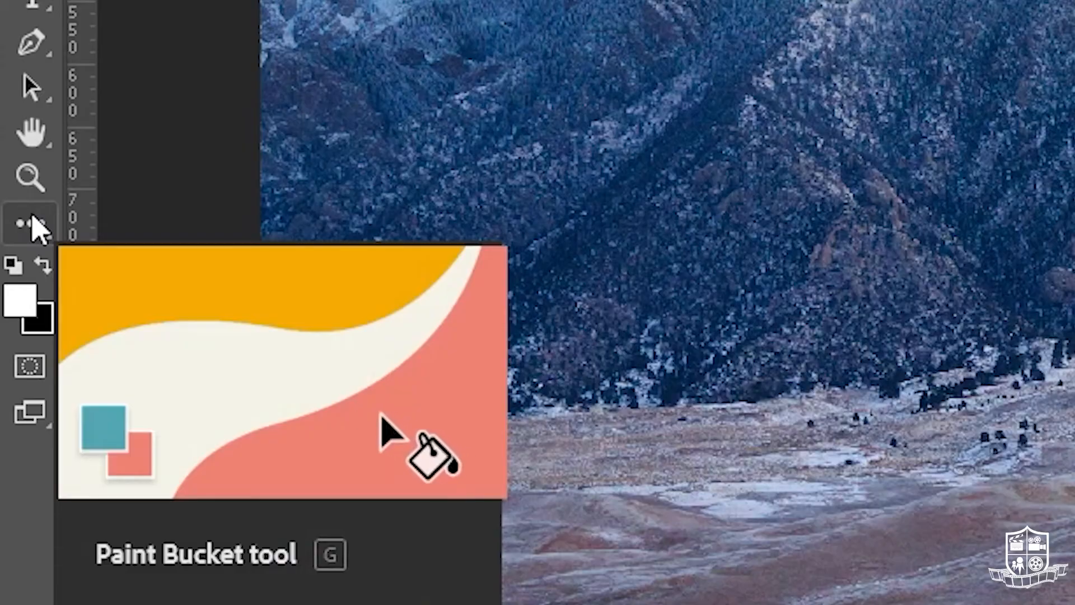
Step: Draw a Ruler tool line along the base of the mountains and straighten the photo layer to it
click(12, 391)
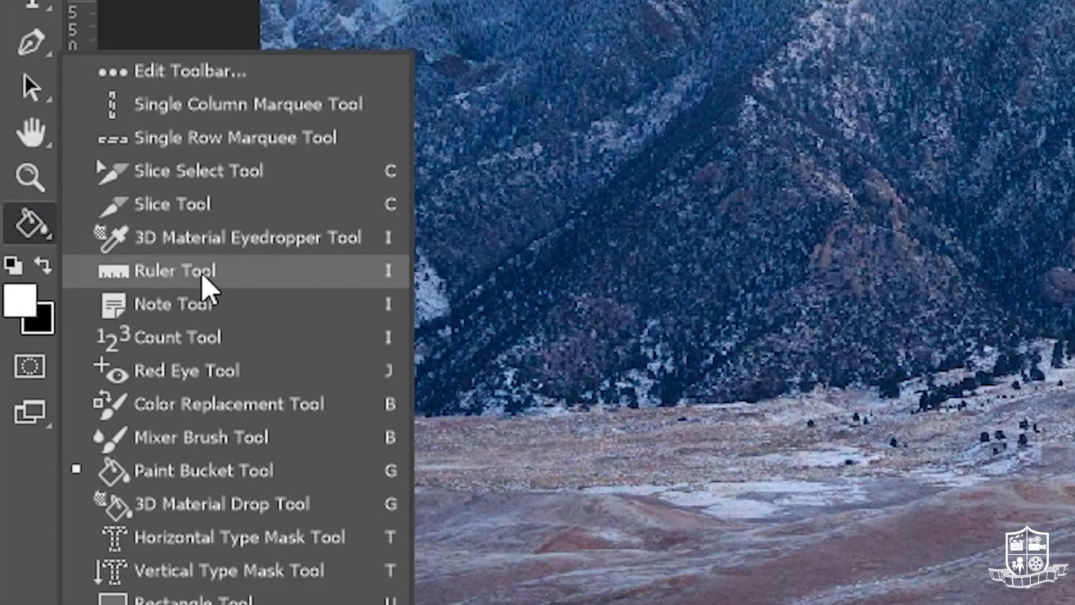
click(204, 274)
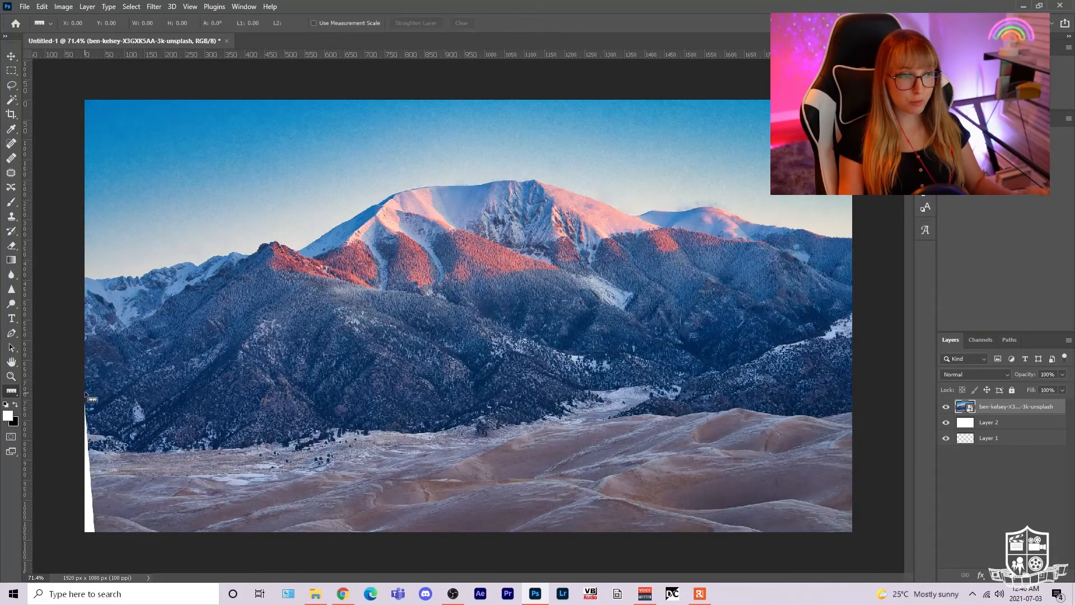
drag(81, 453, 895, 385)
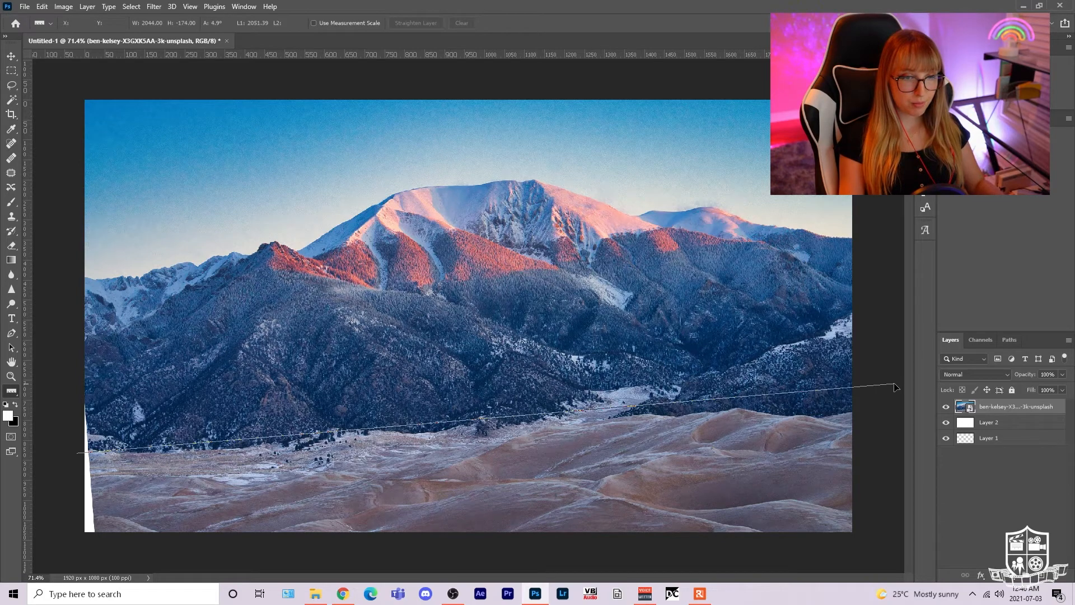
drag(894, 384, 893, 380)
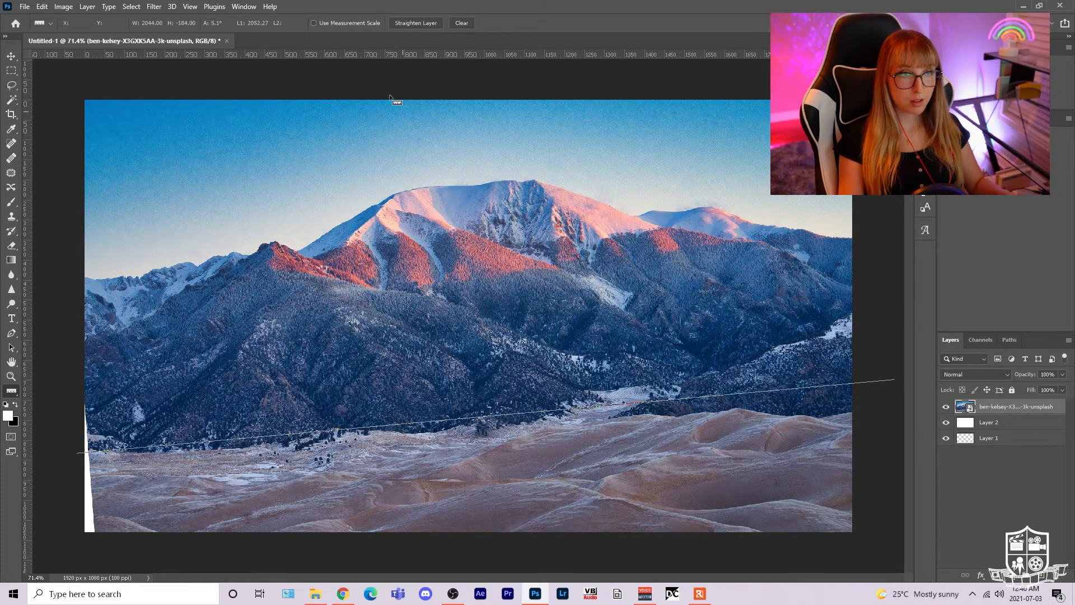
click(415, 22)
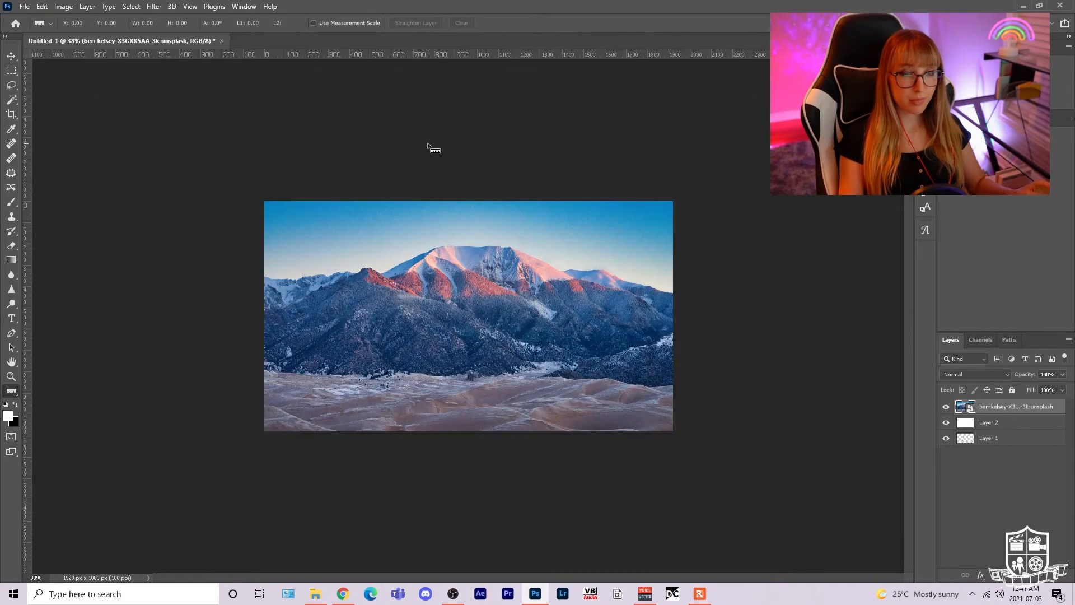
scroll(428, 145, up, 6)
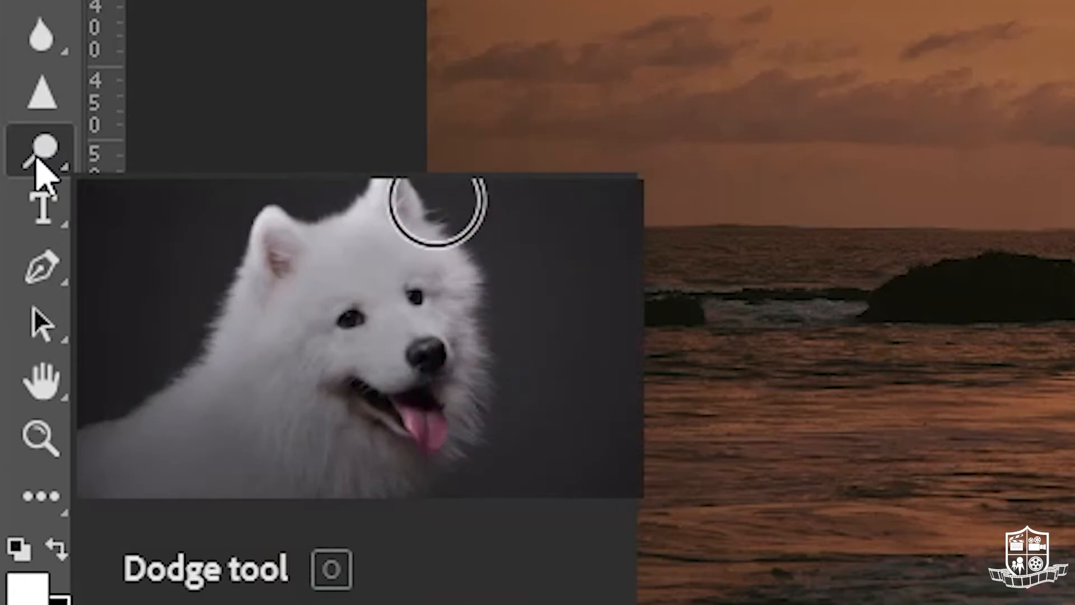
Step: Try Dodge strokes on the sunset sky's midtones at 90% and at 12% exposure, and undo them
click(11, 307)
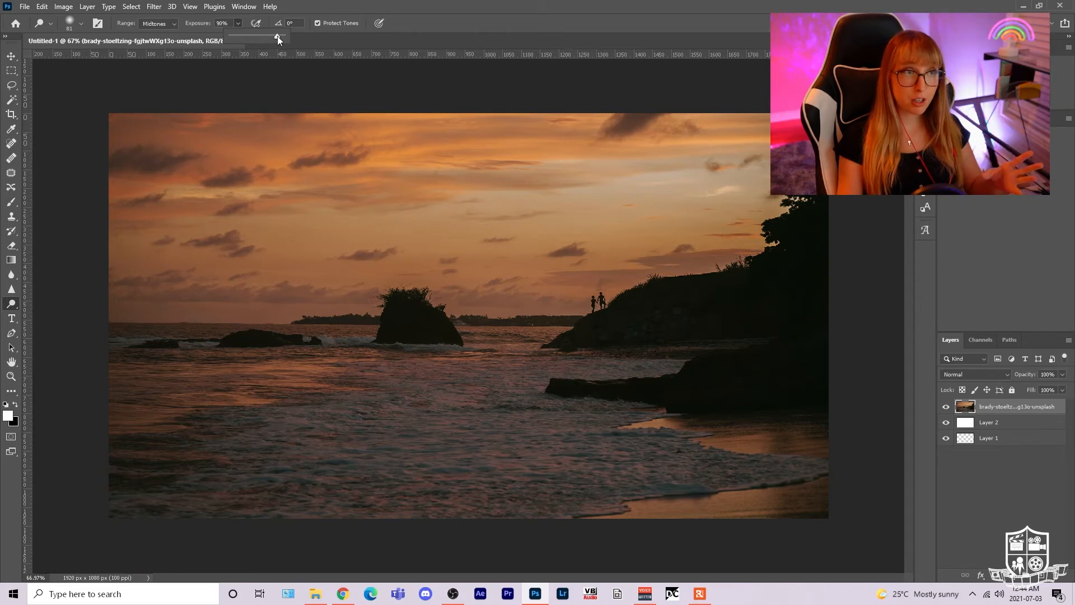
drag(278, 192, 641, 217)
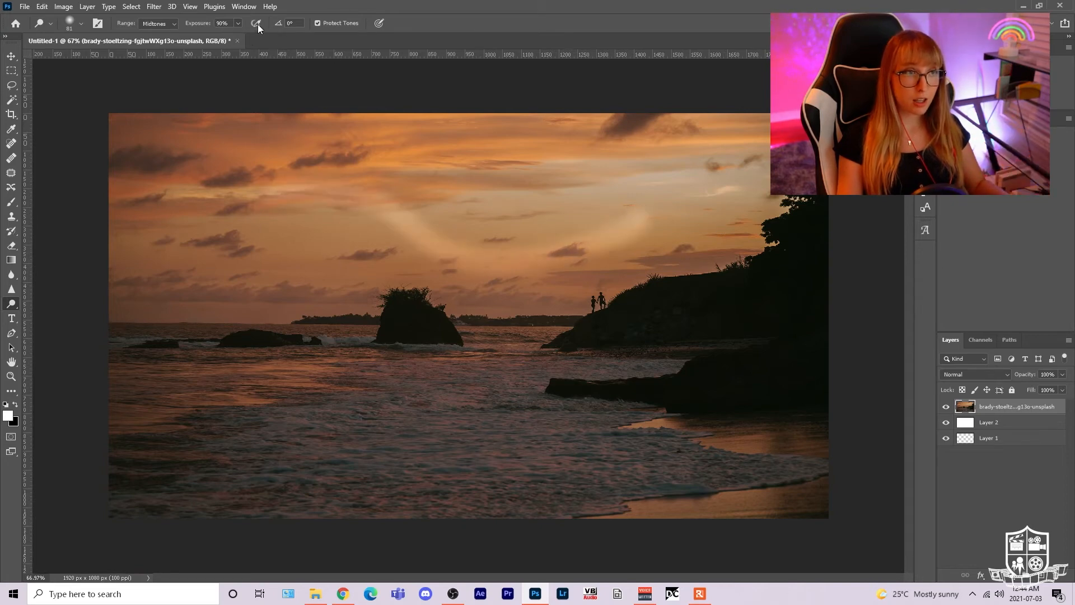
key(ctrl+z)
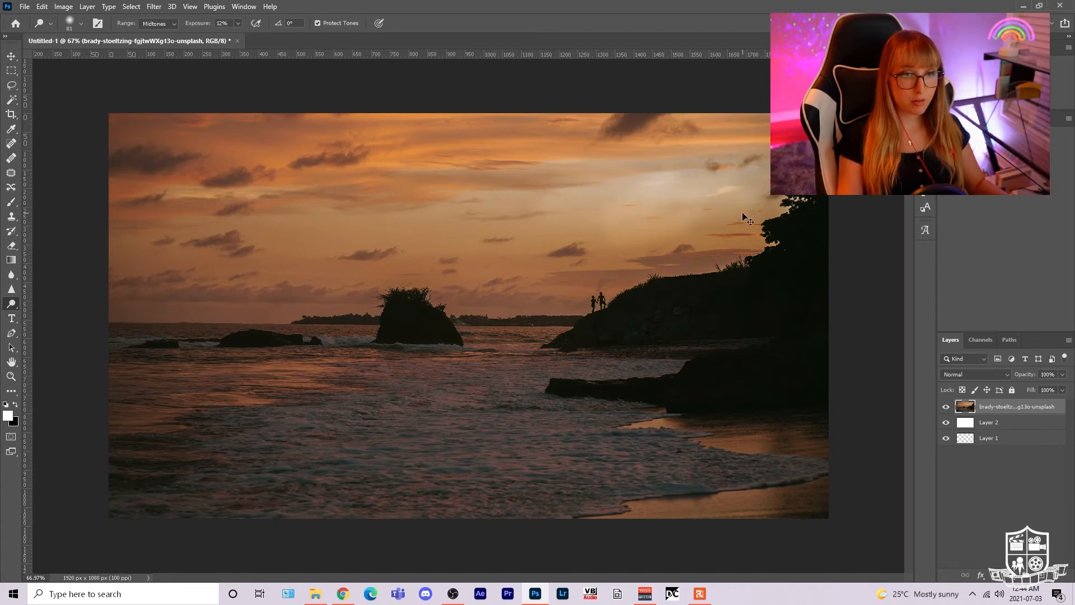
key(ctrl+z)
Step: Set the Dodge tool's exposure to 59%
key(3)
key(8)
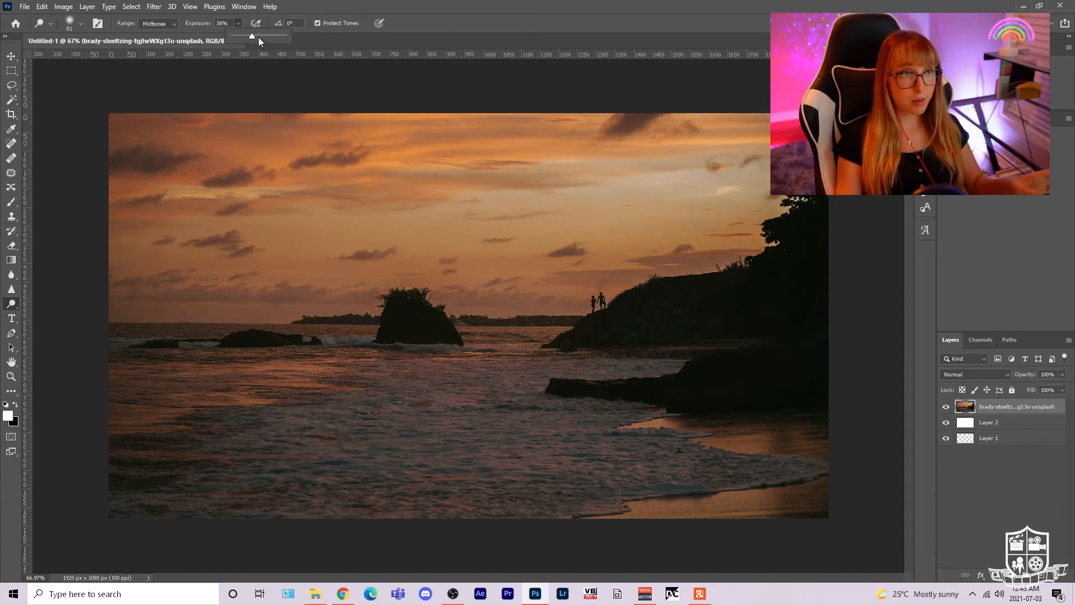
drag(252, 37, 258, 36)
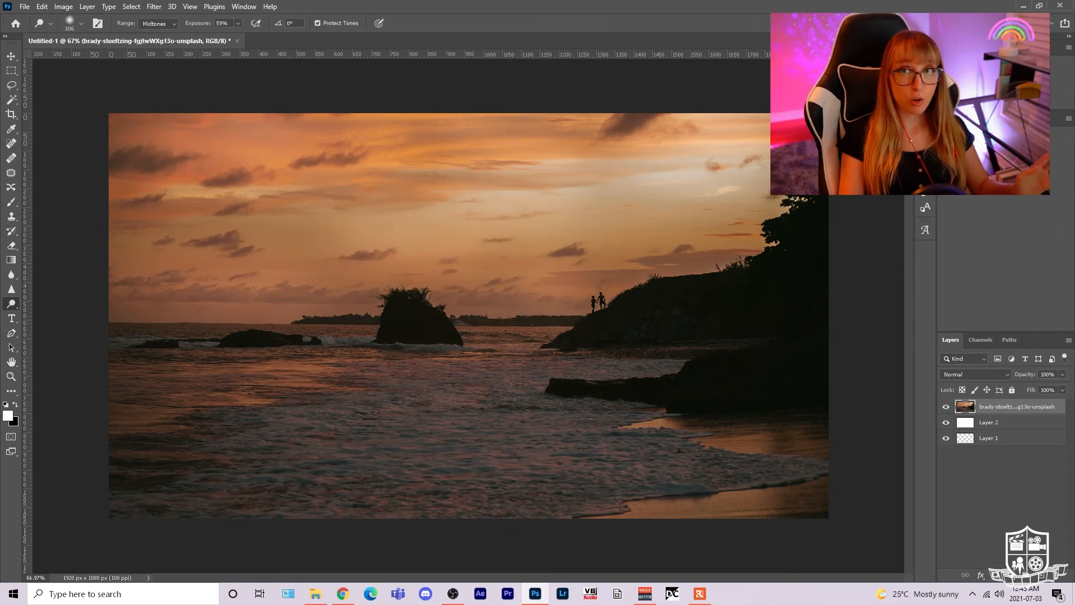
Step: Undo and redo the last Dodge edit of the sky to compare before and after, ending with it undone
key(ctrl+z)
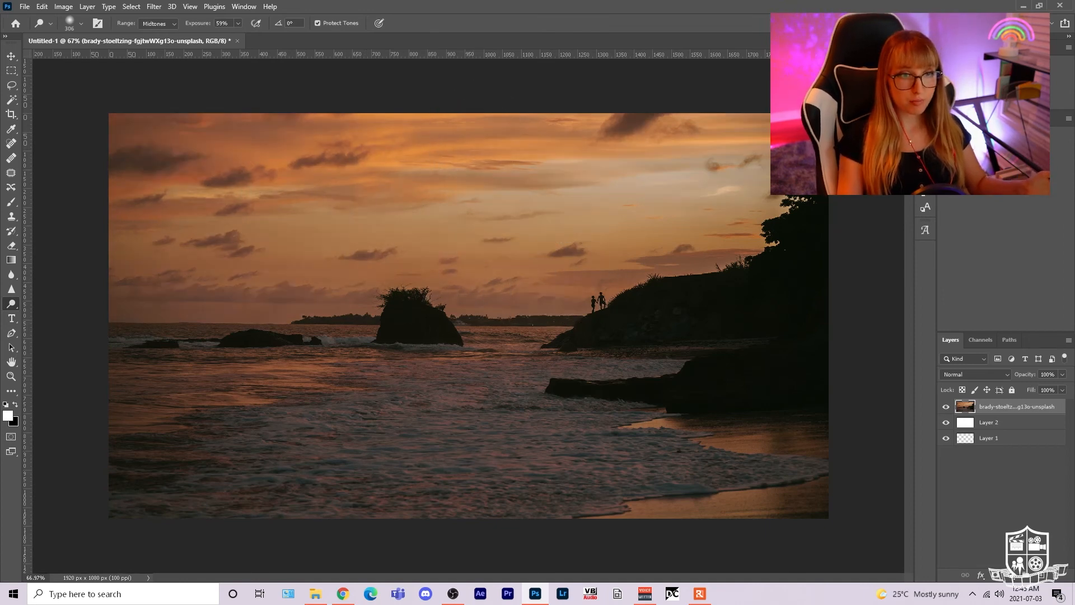
key(ctrl+shift+z)
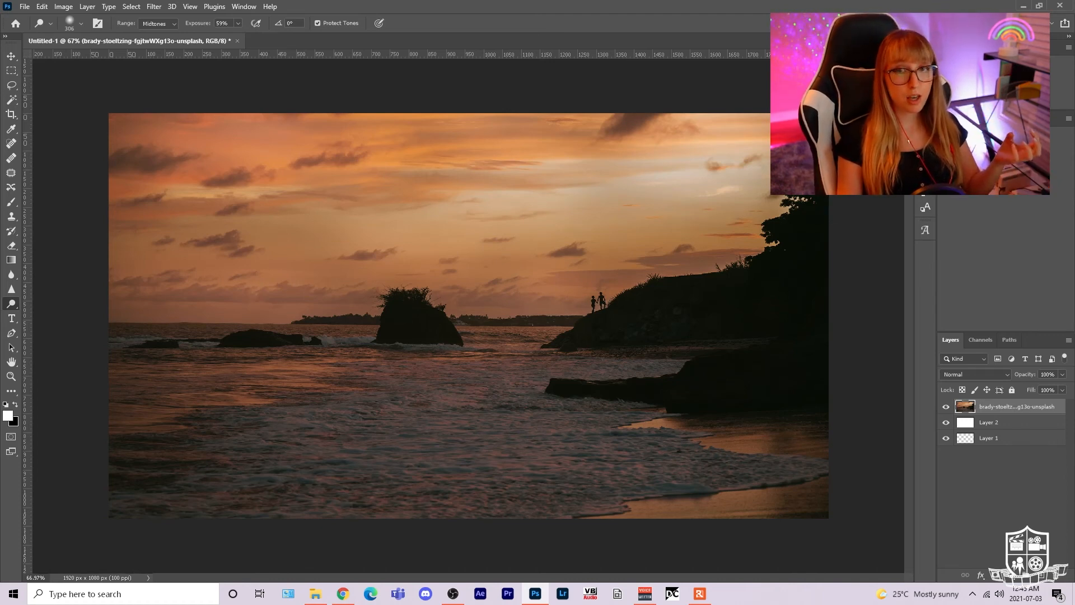
key(ctrl+z)
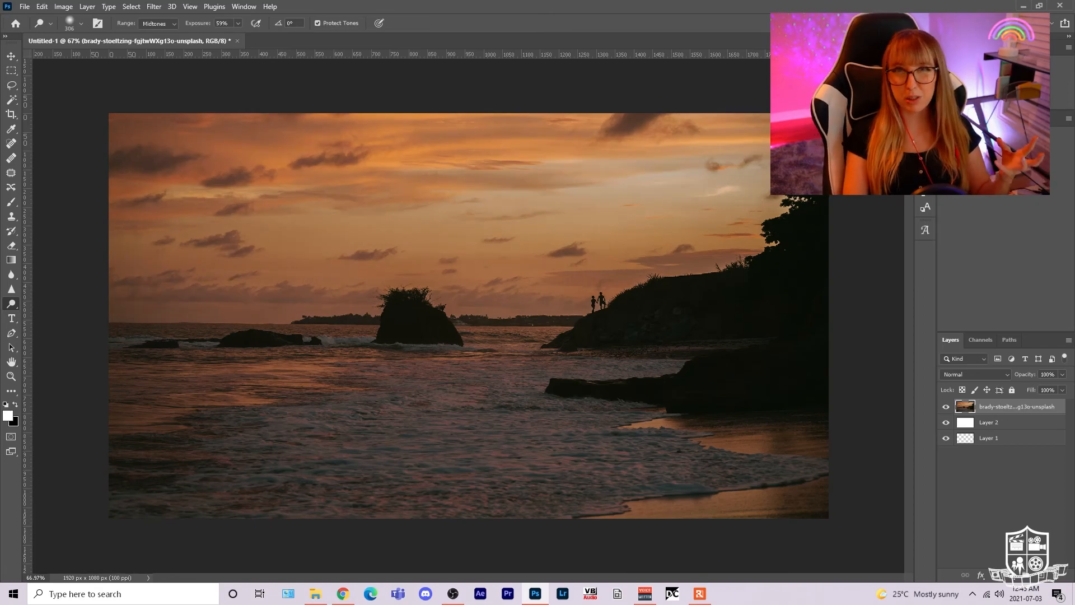